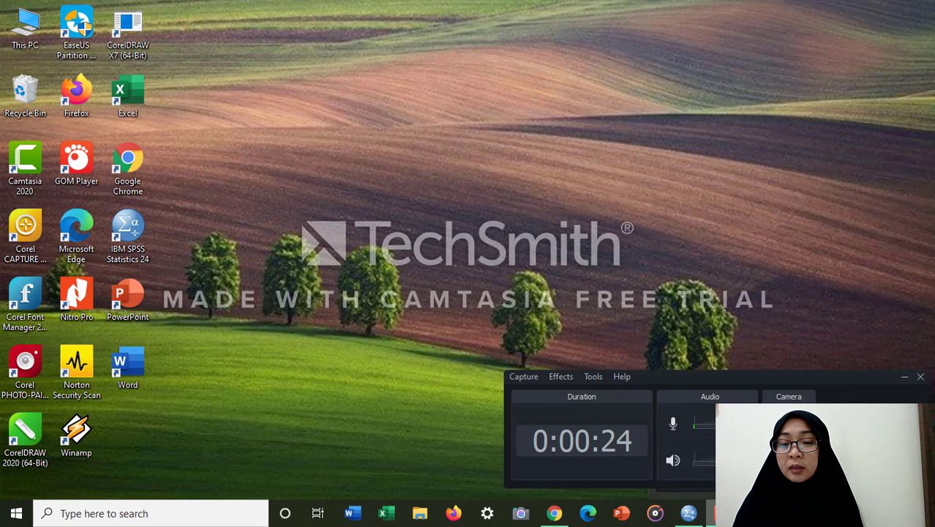
Step: Switch to SPSS Statistics and review the sebelum and sesudah data records and their variable definitions
left_click(697, 510)
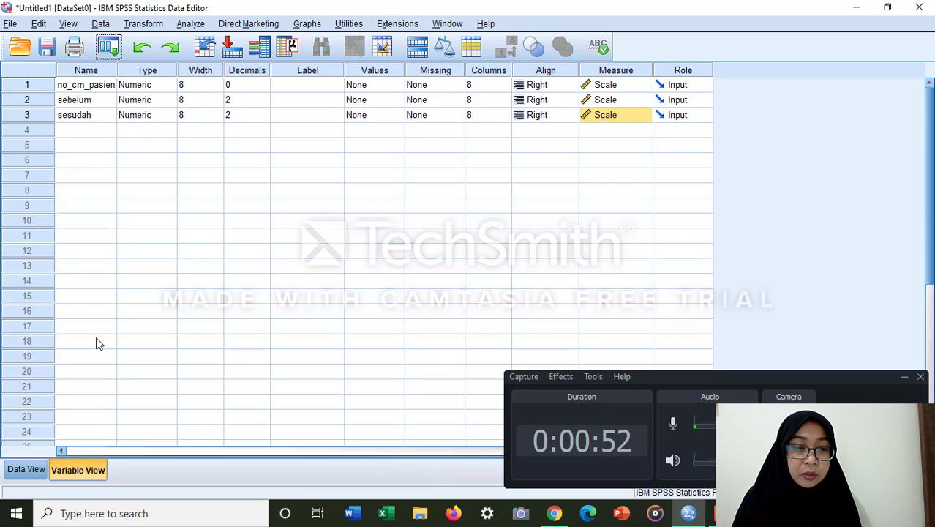
left_click(29, 468)
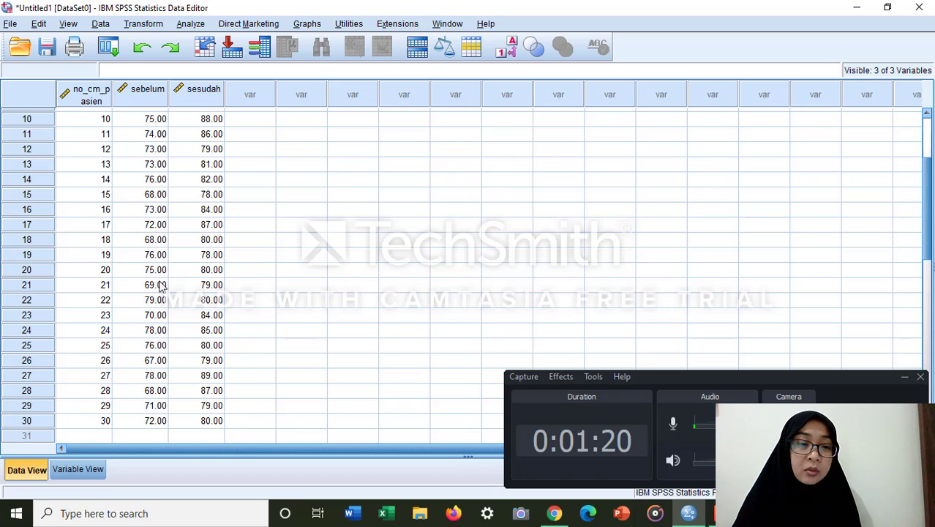
left_click(79, 475)
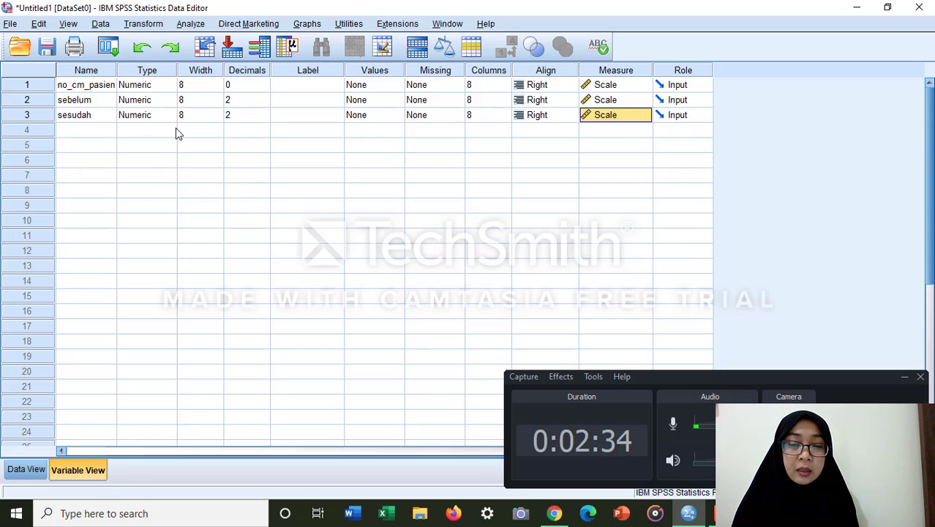
Step: Open the Descriptives analysis and remove sebelum and sesudah from the variables to analyze
left_click(192, 24)
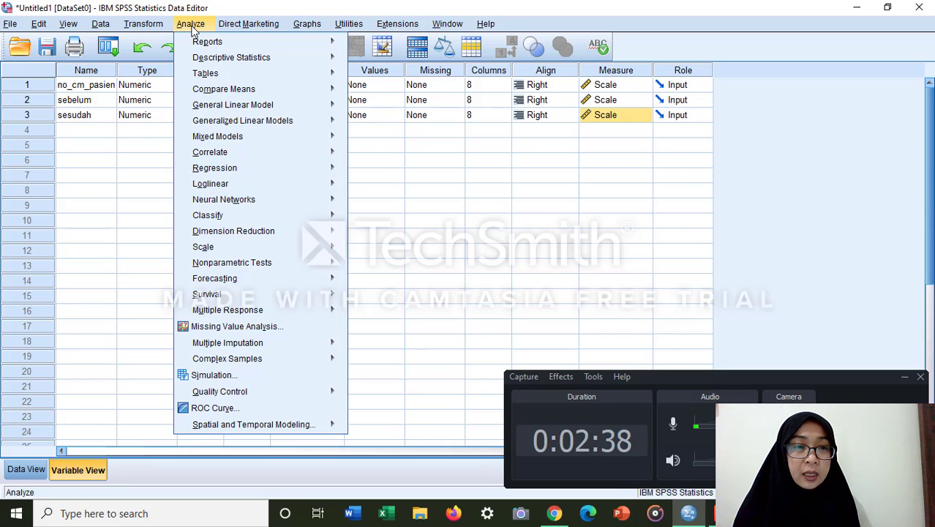
mouse_move(207, 62)
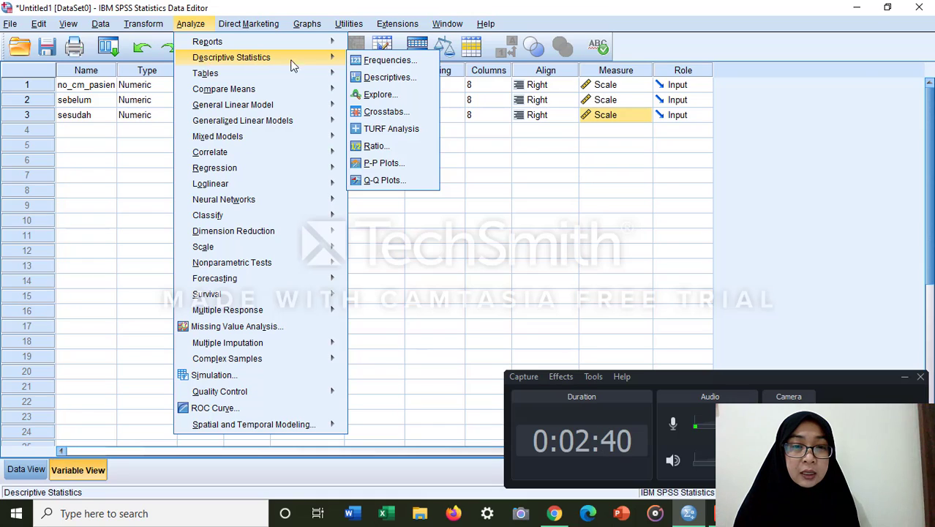
left_click(381, 77)
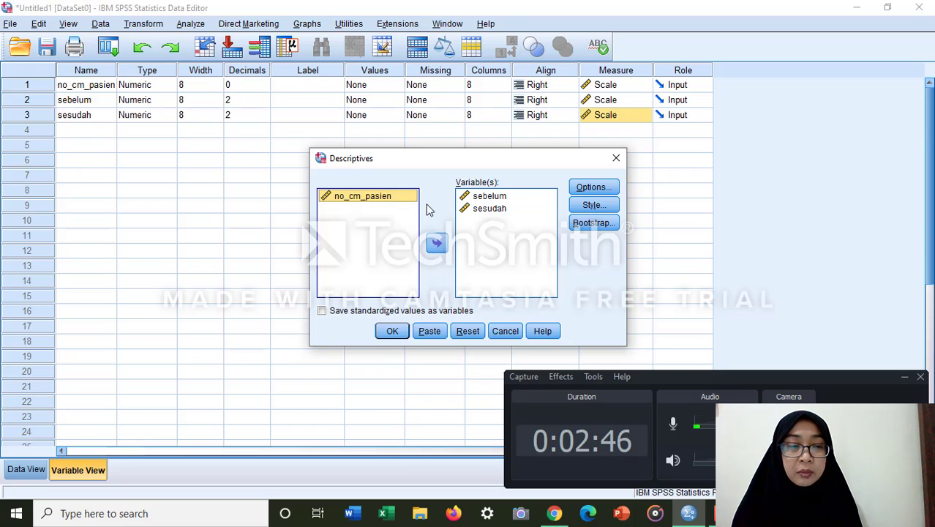
left_click(486, 199)
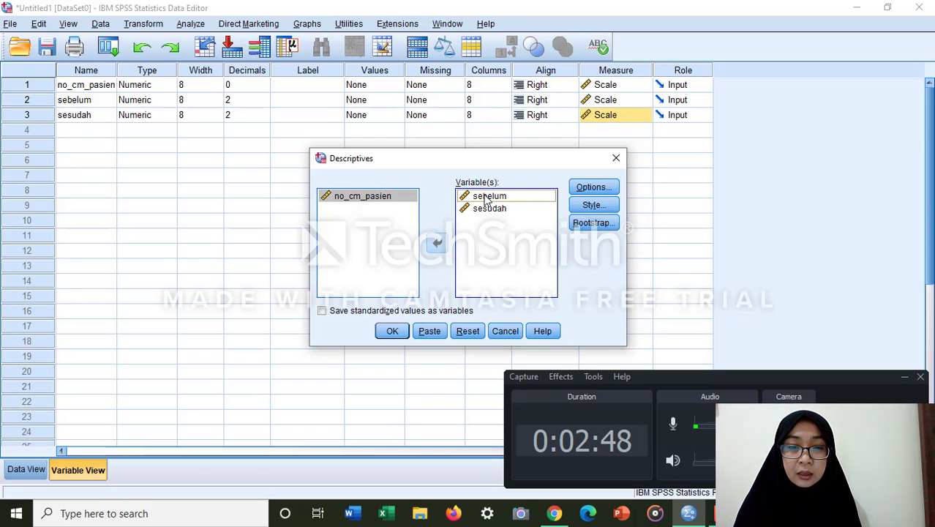
left_click(436, 243)
left_click(482, 198)
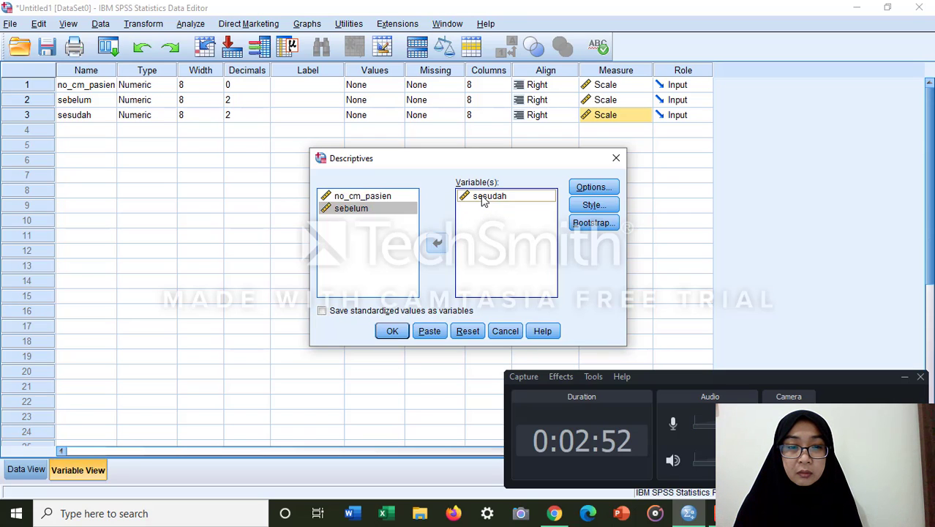
left_click(433, 253)
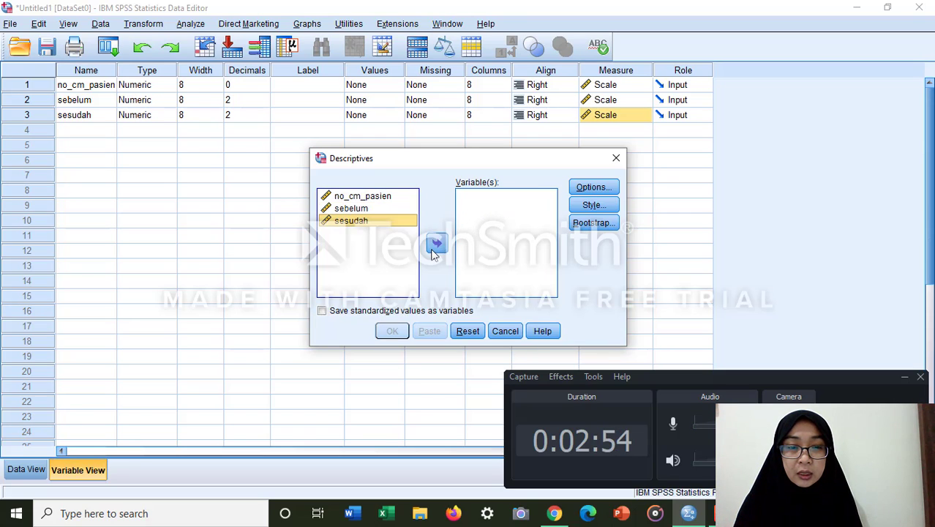
Step: Add sebelum and sesudah as the variables of the Descriptives analysis
left_click(347, 211)
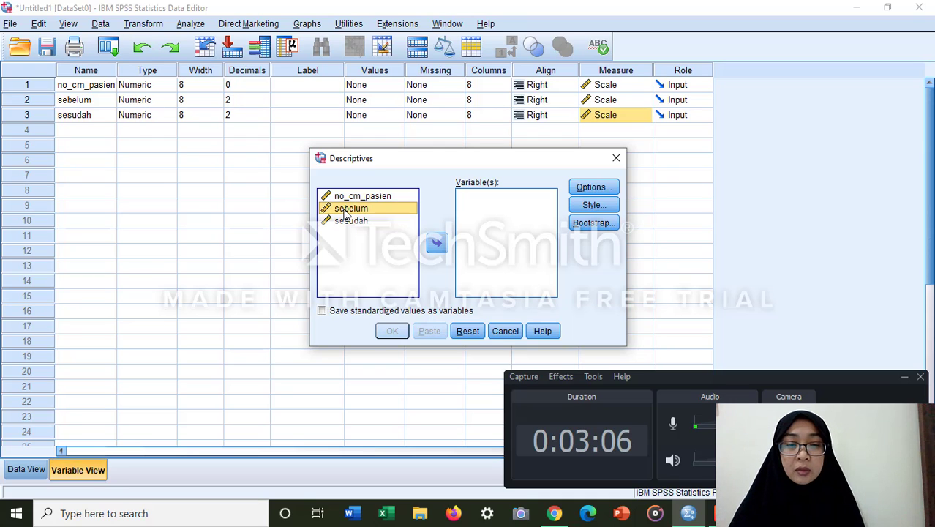
left_click(436, 244)
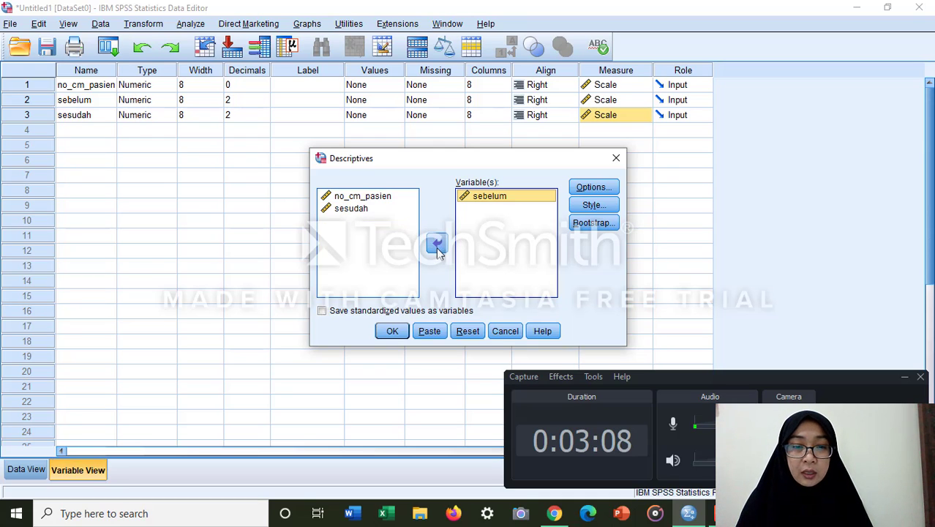
left_click(357, 208)
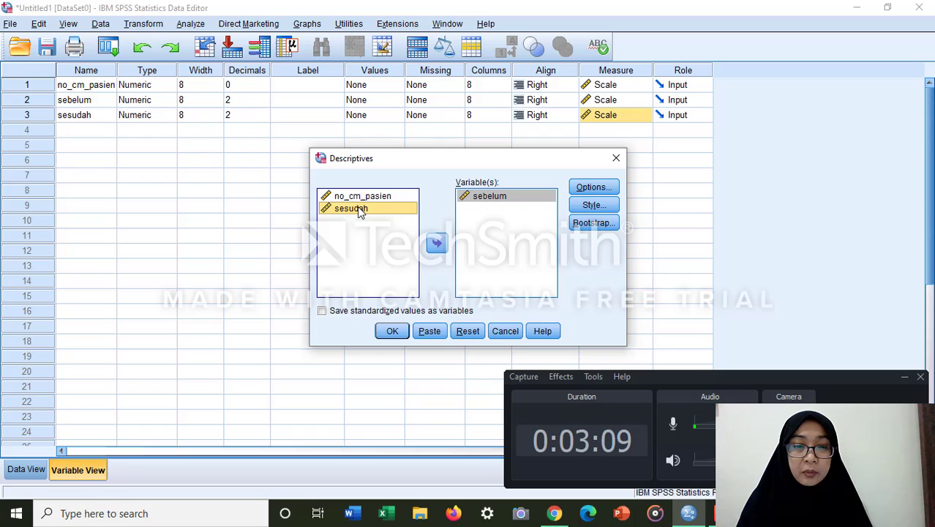
left_click(437, 244)
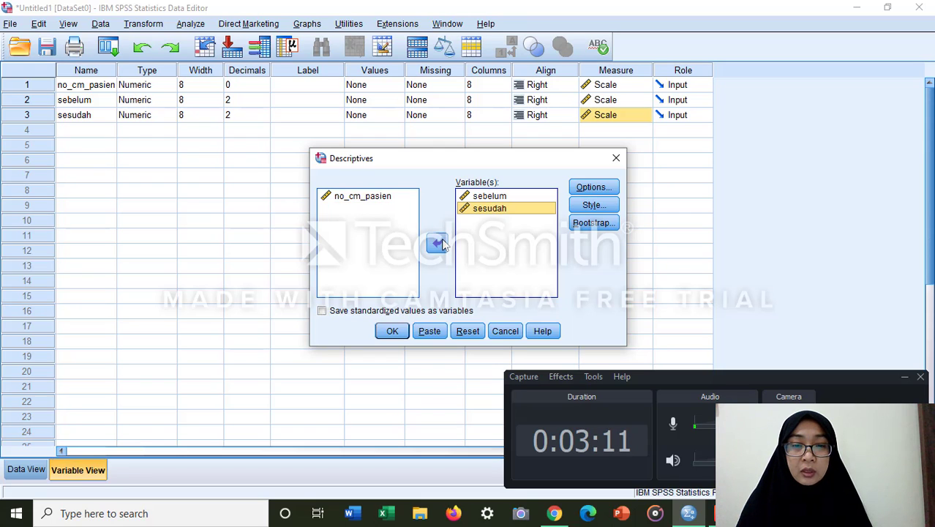
Step: Accept the Descriptives options with mean, sum, all dispersion and distribution statistics, and variable list order, and run the analysis
left_click(592, 189)
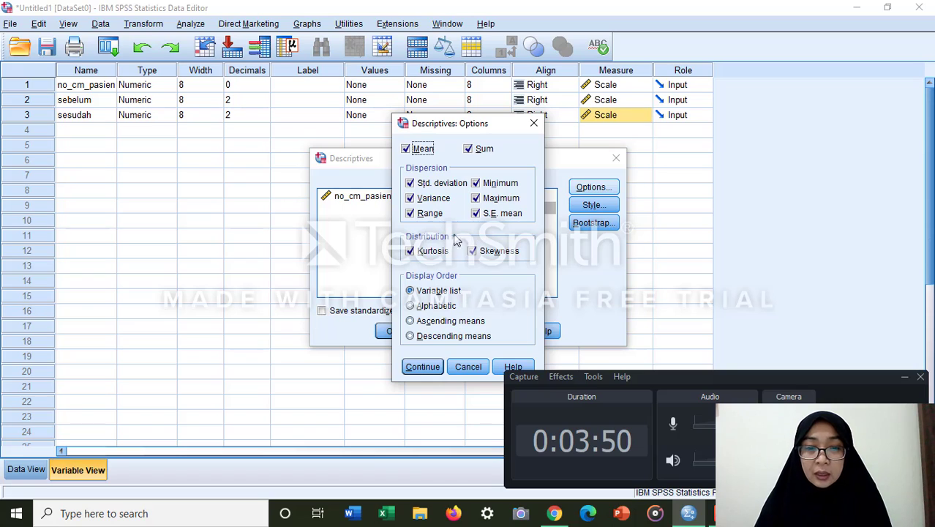
left_click(410, 250)
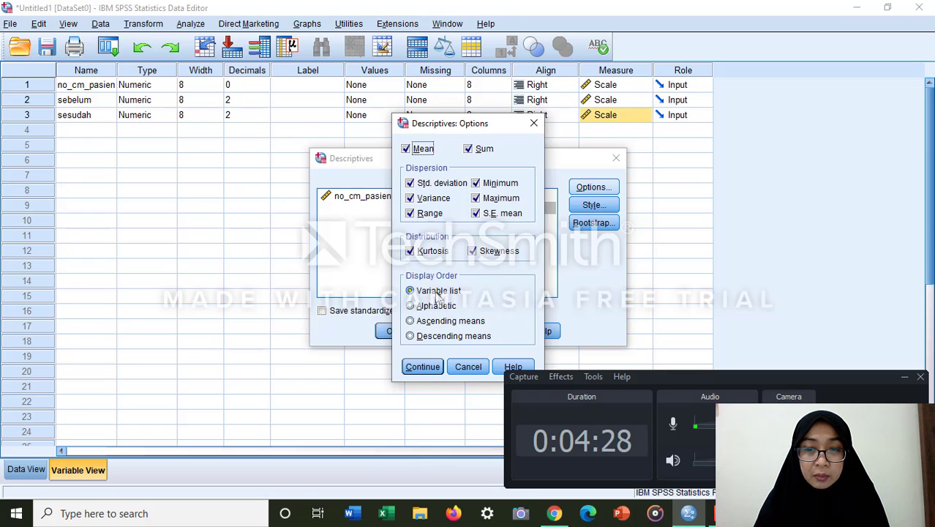
left_click(423, 366)
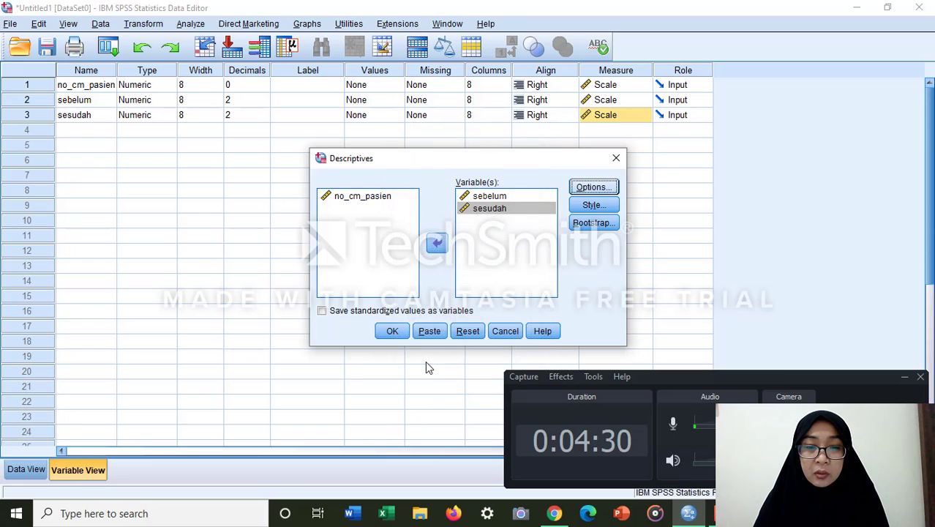
left_click(389, 330)
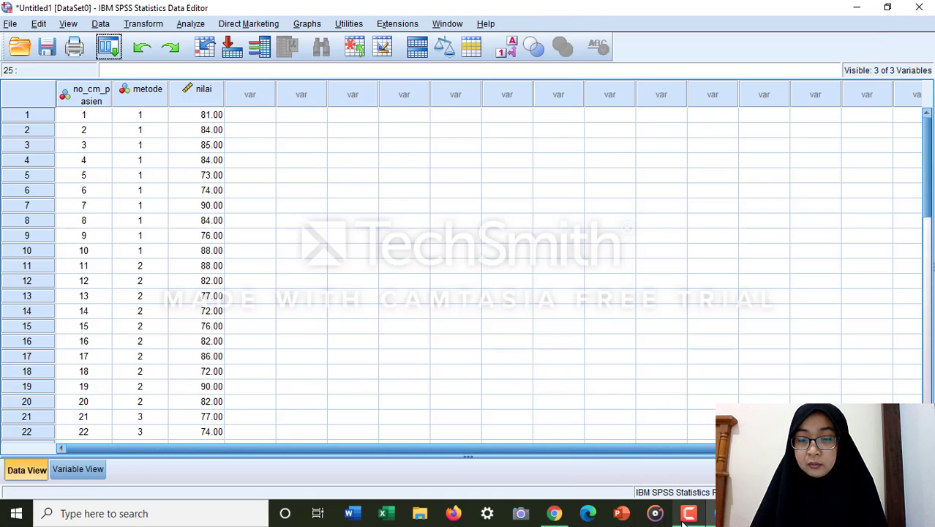
Step: Look through the metode and nilai values of all patient records, down to the last record and back to the first
left_click(686, 518)
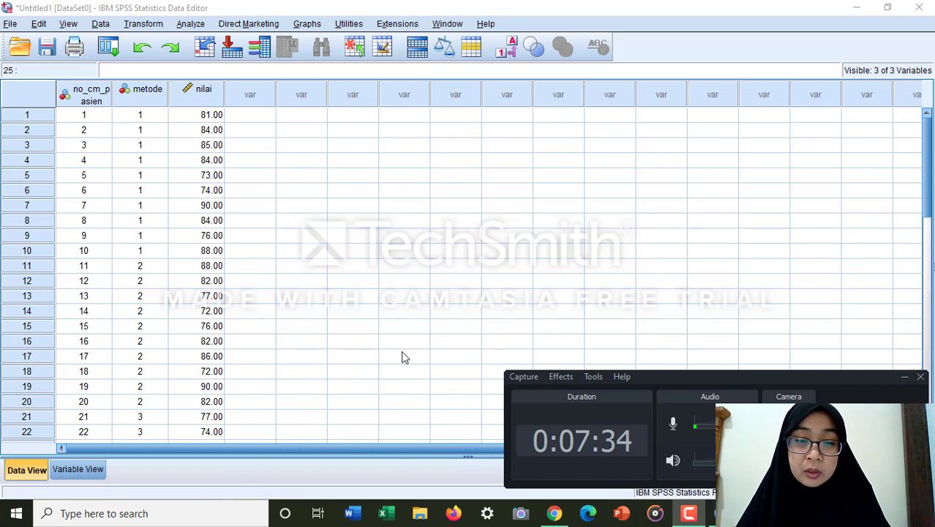
left_click(929, 342)
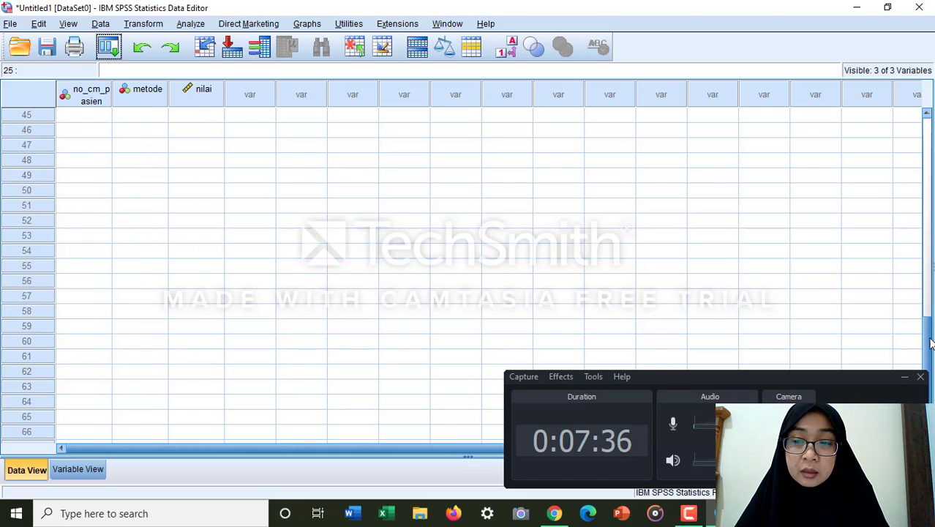
left_click(928, 185)
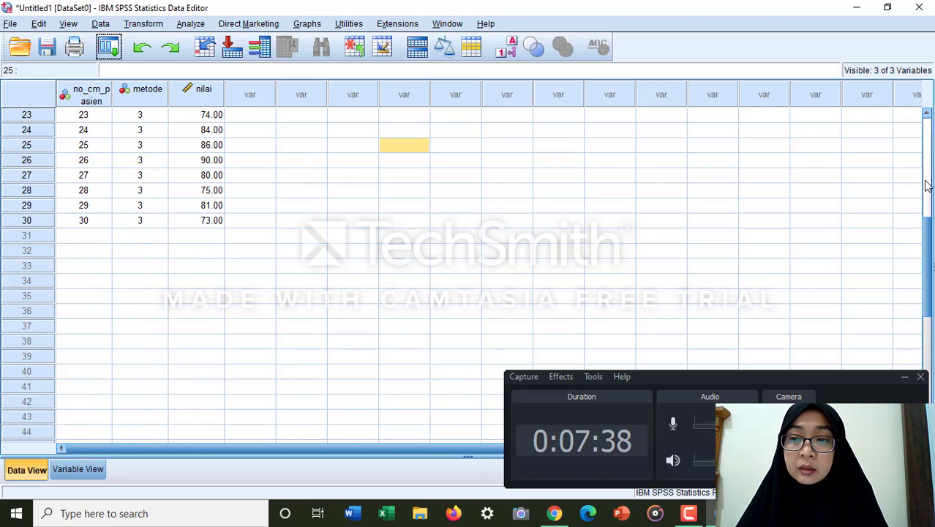
left_click(928, 185)
scroll(695, 228, "down", 3)
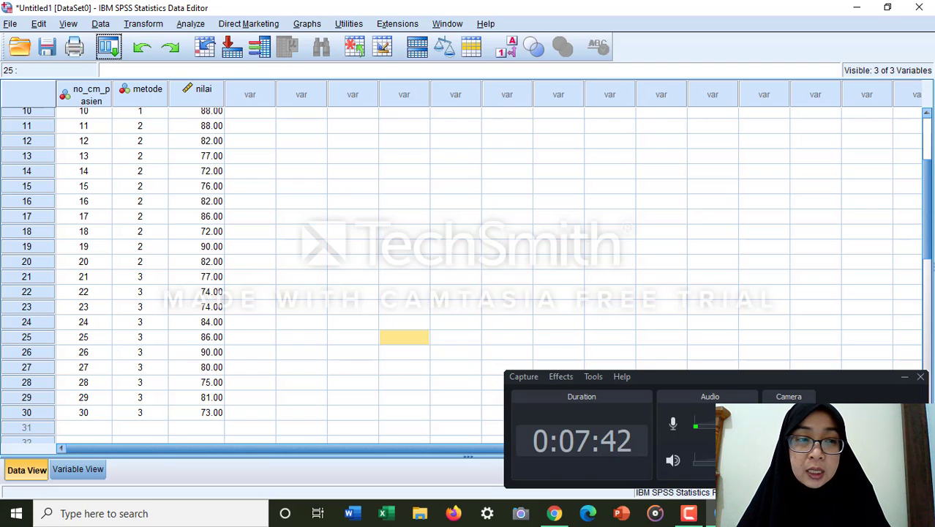
left_click(926, 115)
scroll(907, 144, "down", 3)
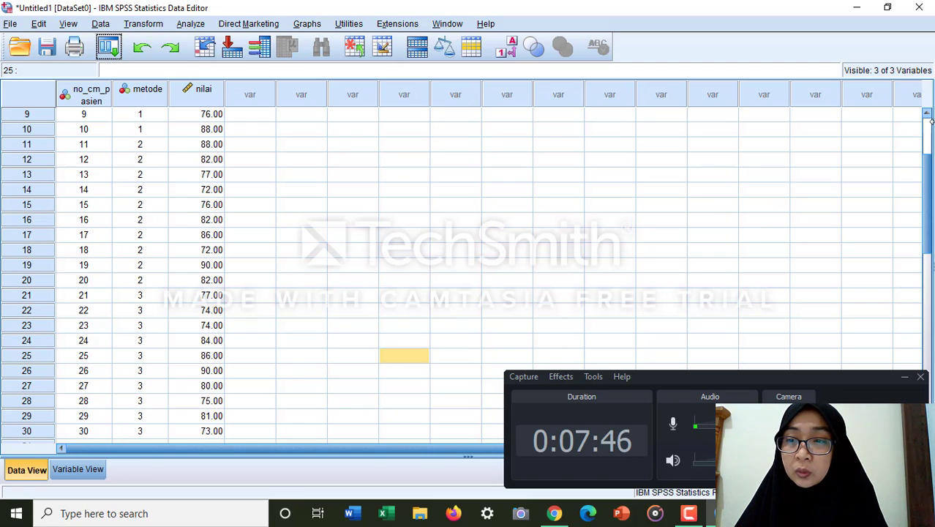
left_click(928, 115)
left_click(928, 115)
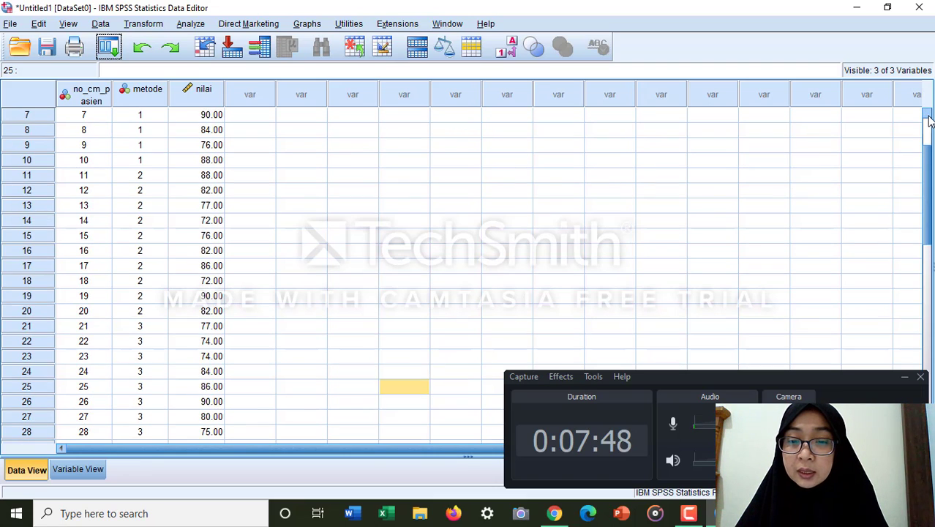
left_click(928, 114)
left_click(928, 115)
left_click(927, 115)
left_click(928, 115)
left_click(928, 115)
left_click(928, 115)
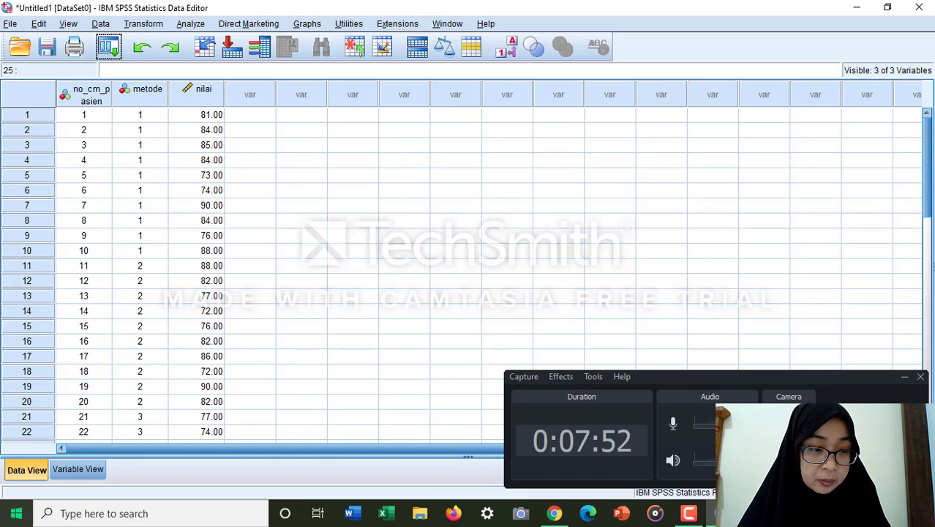
Step: Review the definitions of no_cm_pasien, metode and nilai alongside the data records
left_click(71, 468)
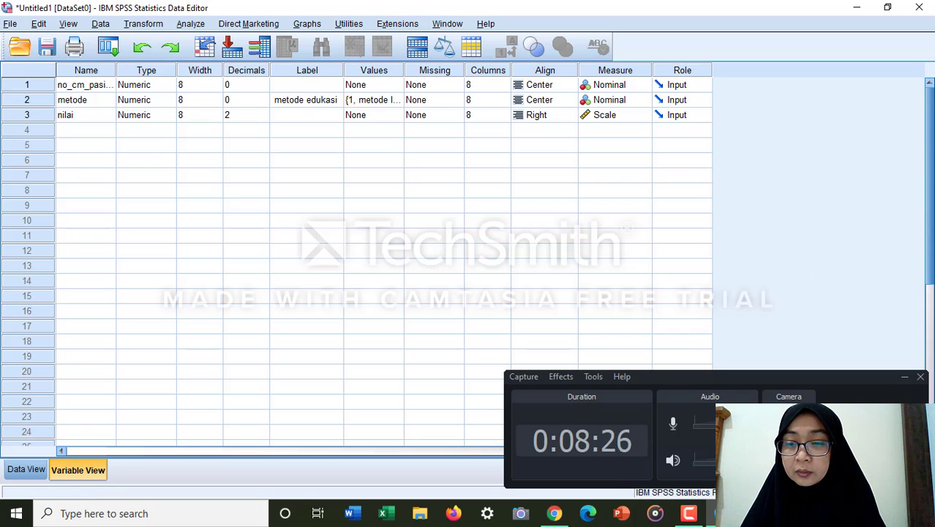
left_click(689, 512)
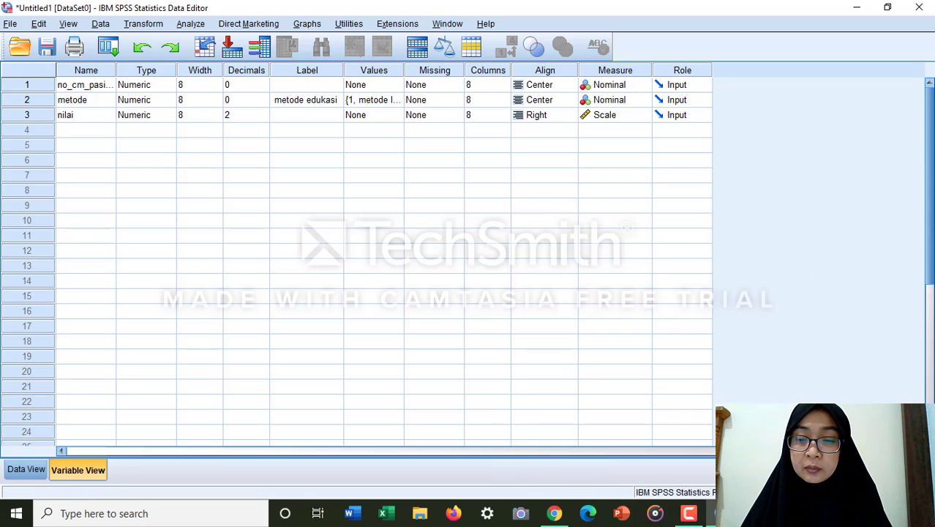
left_click(689, 515)
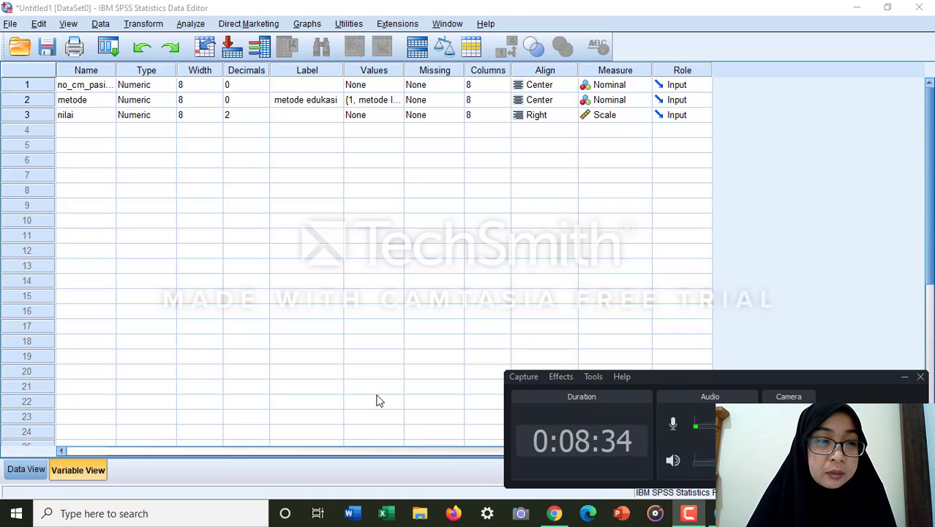
left_click(28, 469)
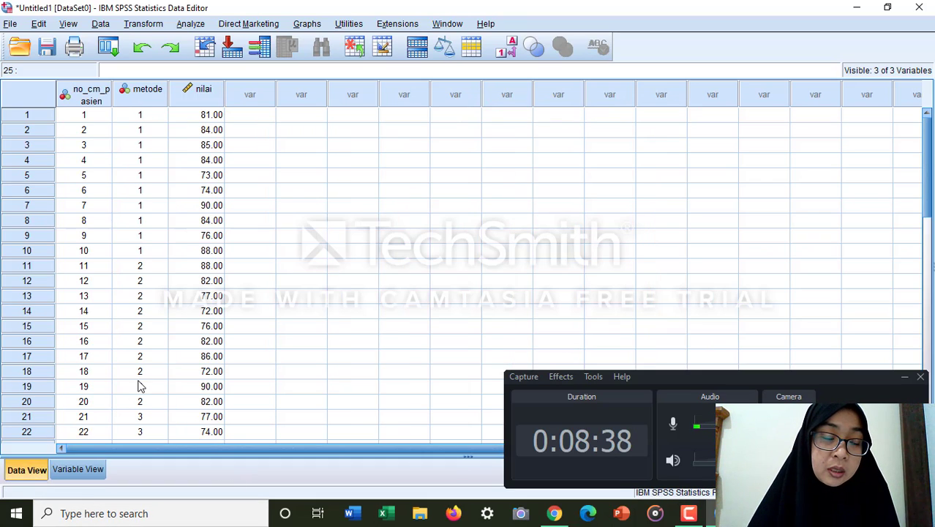
left_click(79, 469)
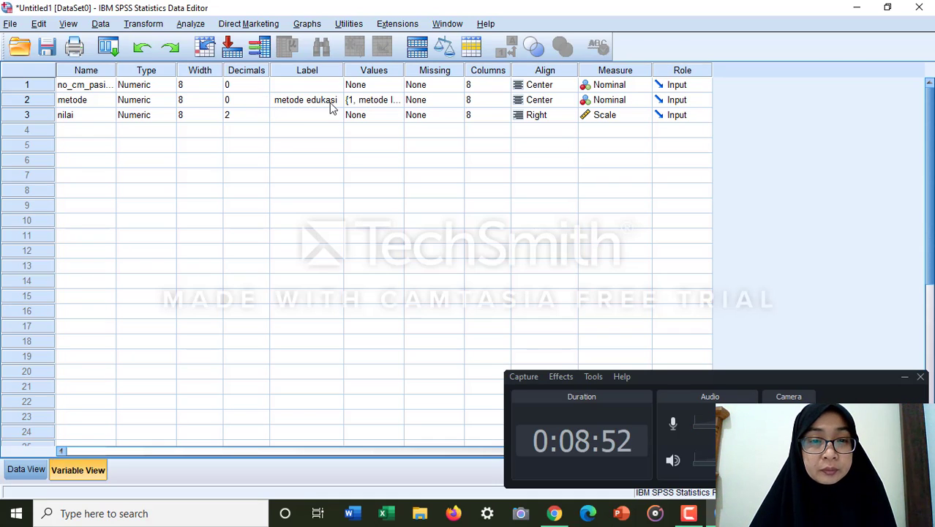
Step: Check the value labels defined for the metode variable and close their dialog
left_click(374, 104)
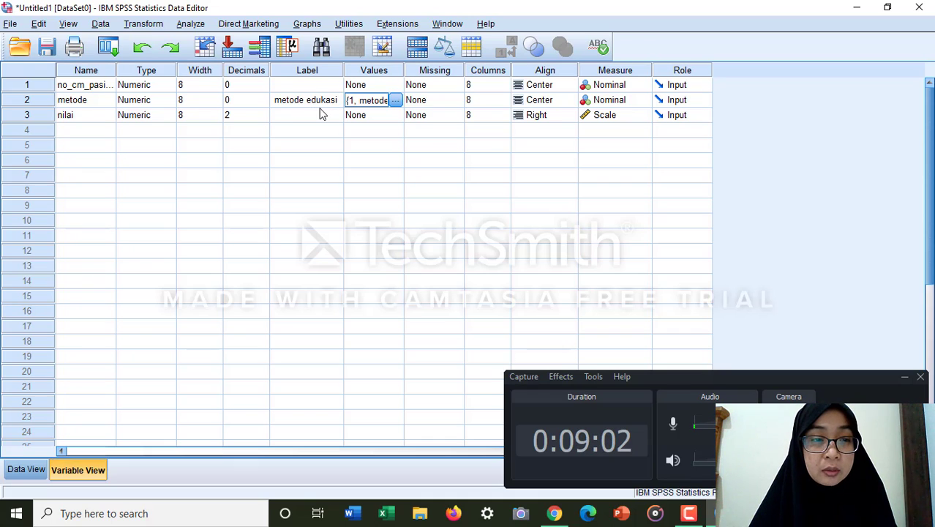
left_click(395, 101)
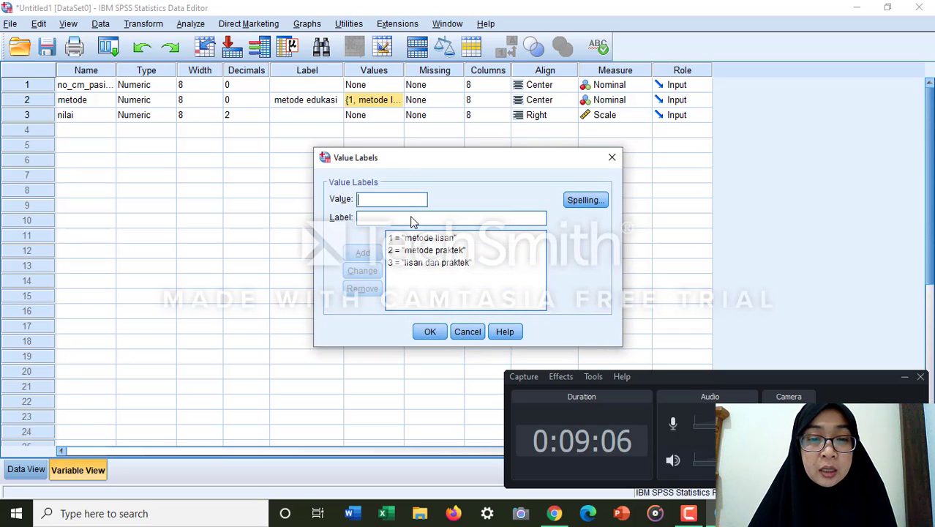
left_click(405, 239)
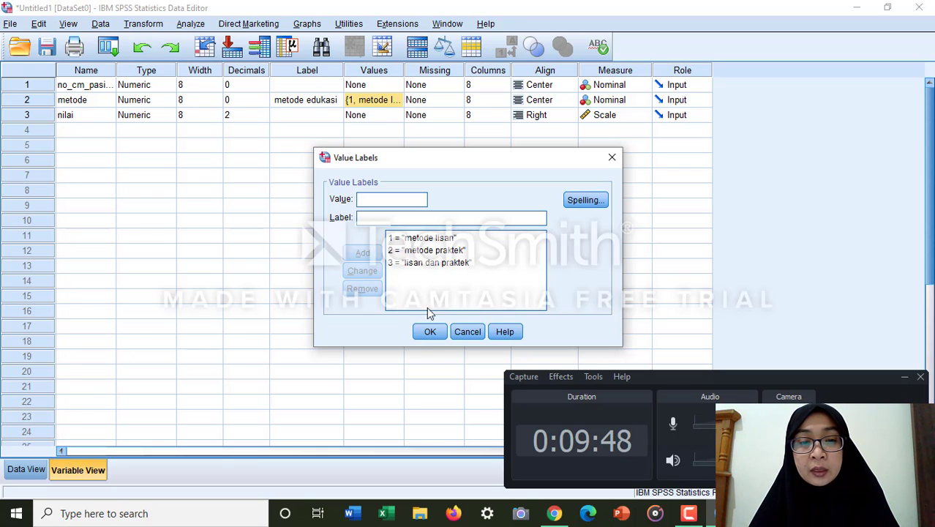
left_click(430, 333)
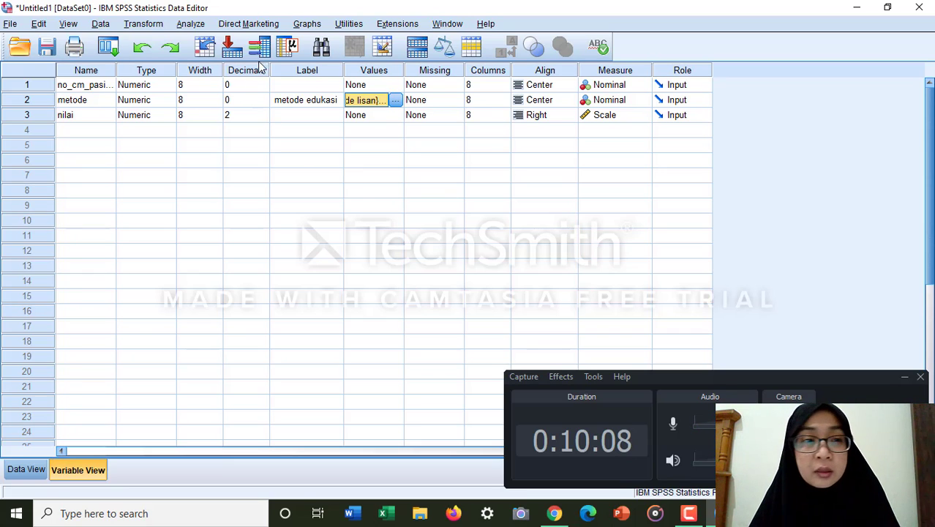
Step: Open a One-Way ANOVA and place nilai in the dependent list, with metode edukasi as the factor
left_click(191, 24)
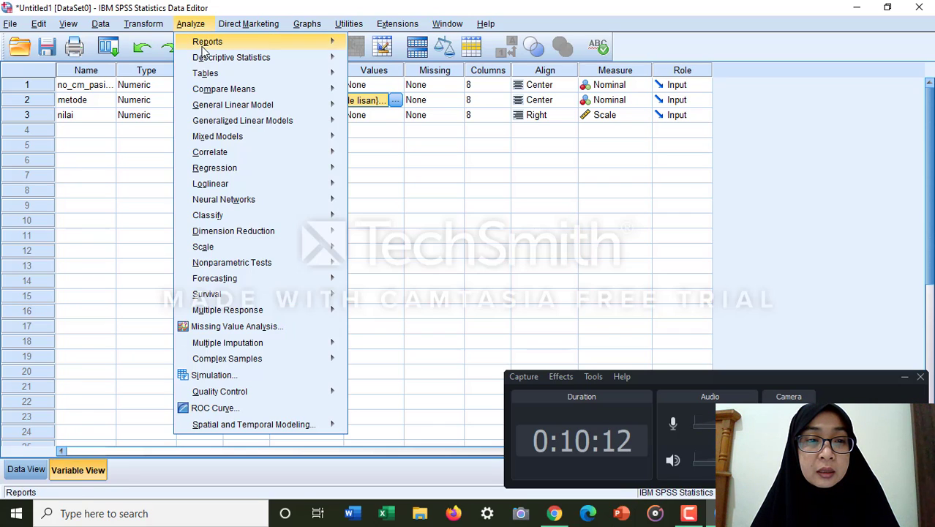
mouse_move(210, 64)
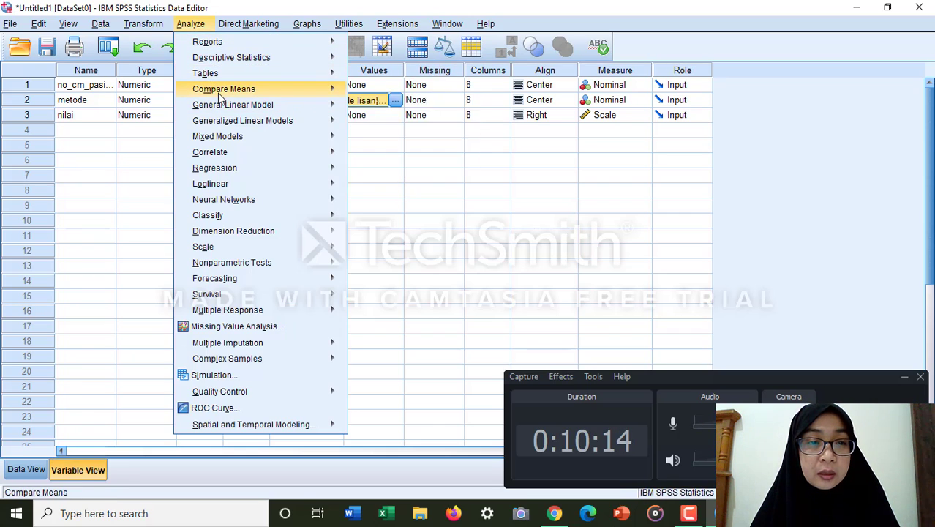
mouse_move(220, 92)
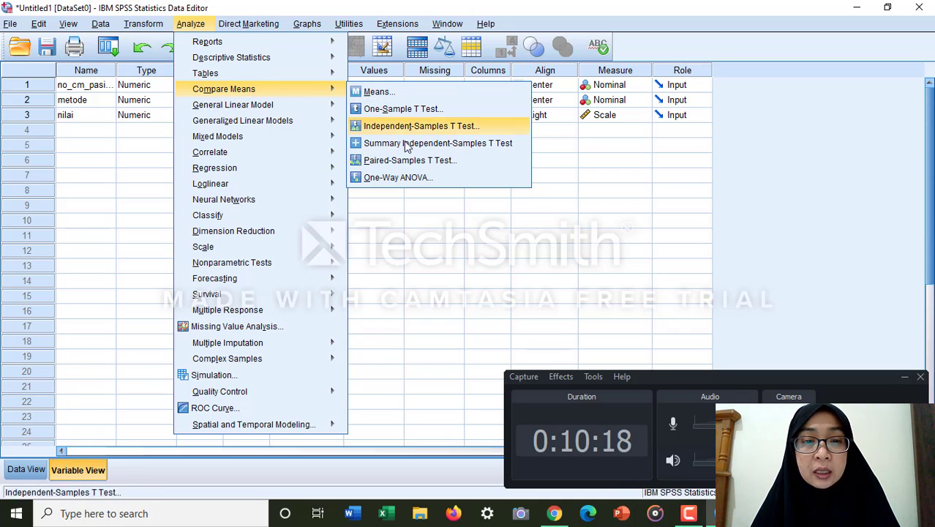
left_click(414, 185)
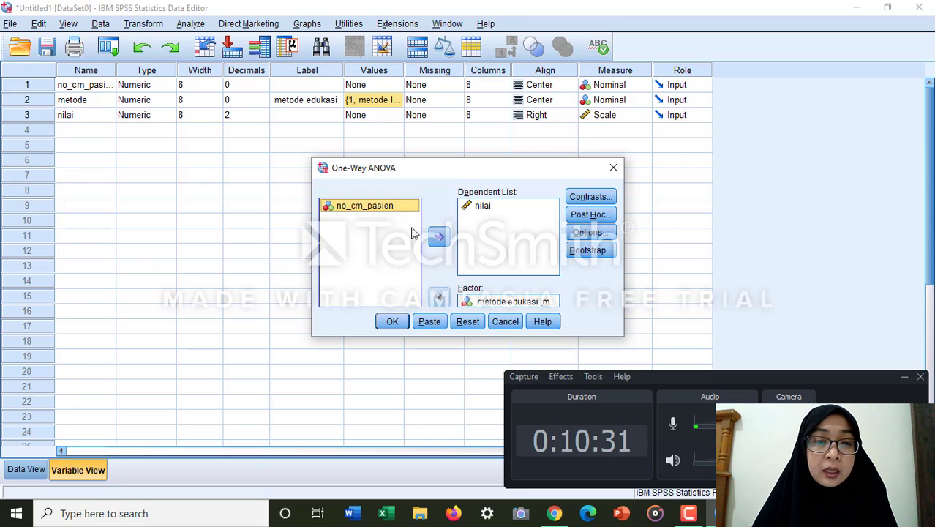
left_click(481, 212)
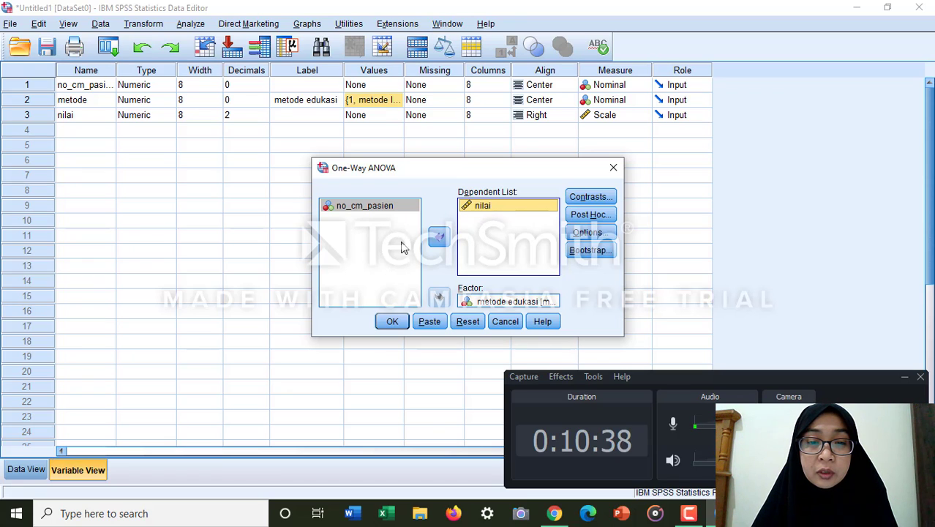
left_click(437, 237)
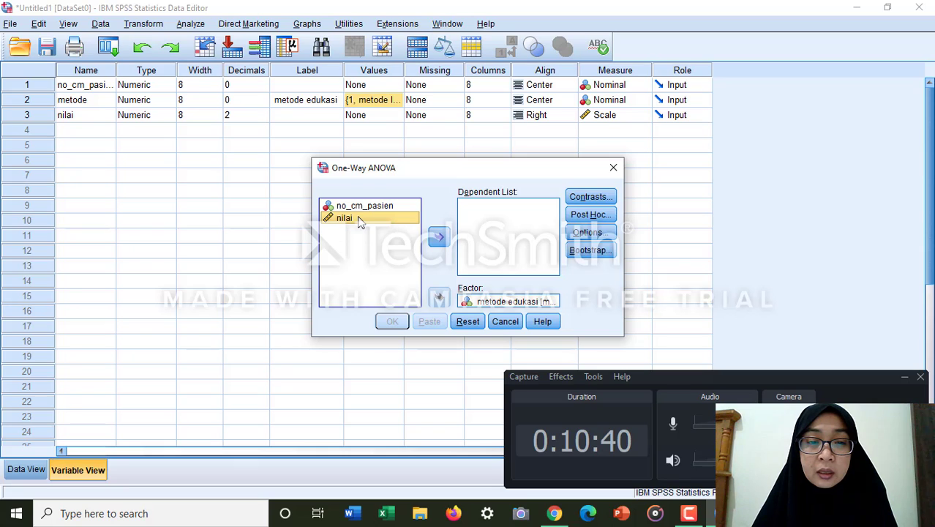
left_click(437, 236)
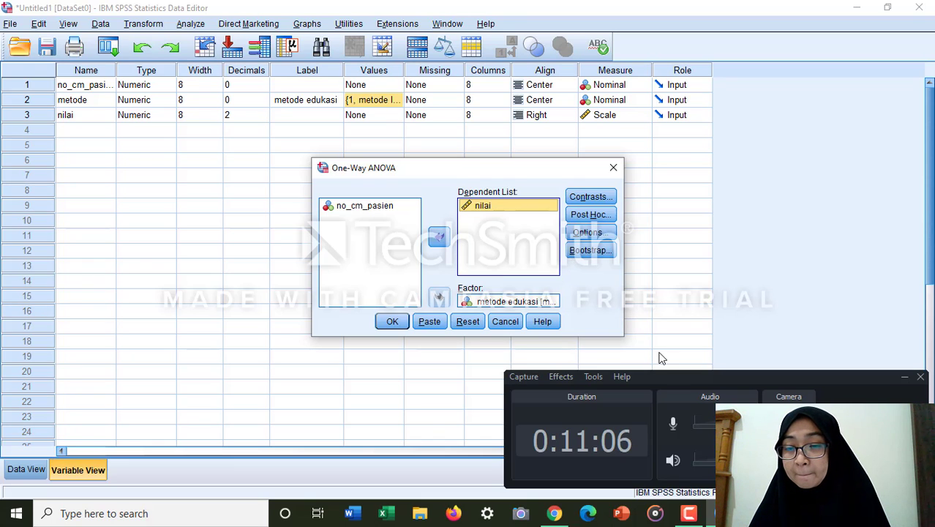
Step: Accept the One-Way ANOVA options with Descriptive and Homogeneity of variance test selected and missing cases excluded analysis by analysis
left_click(904, 377)
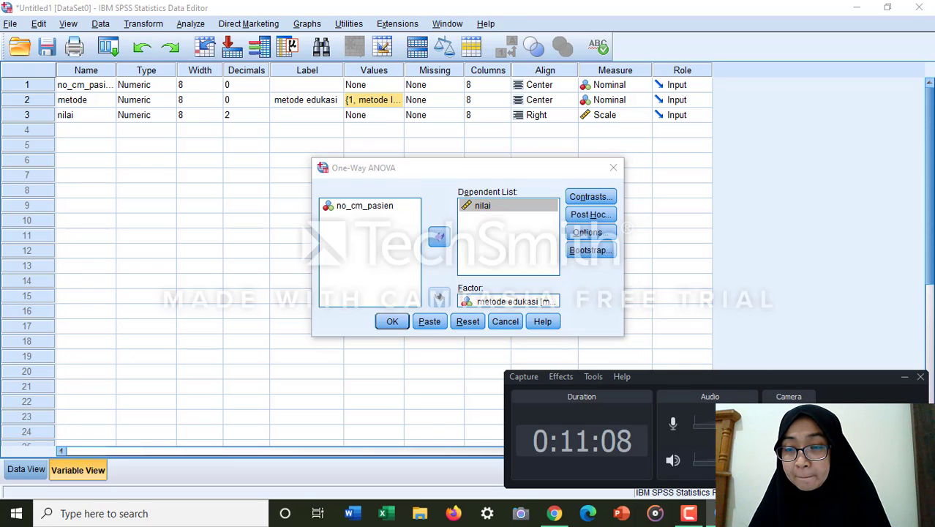
left_click(686, 522)
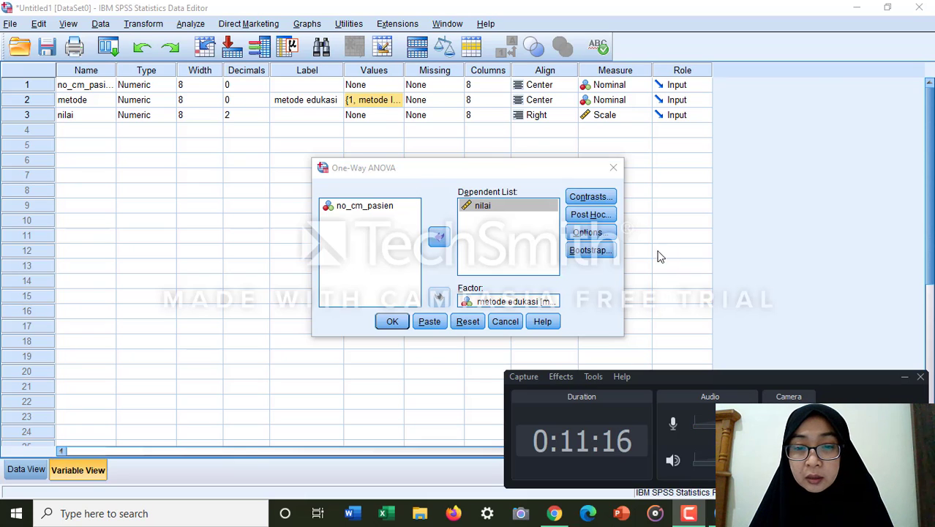
left_click(580, 234)
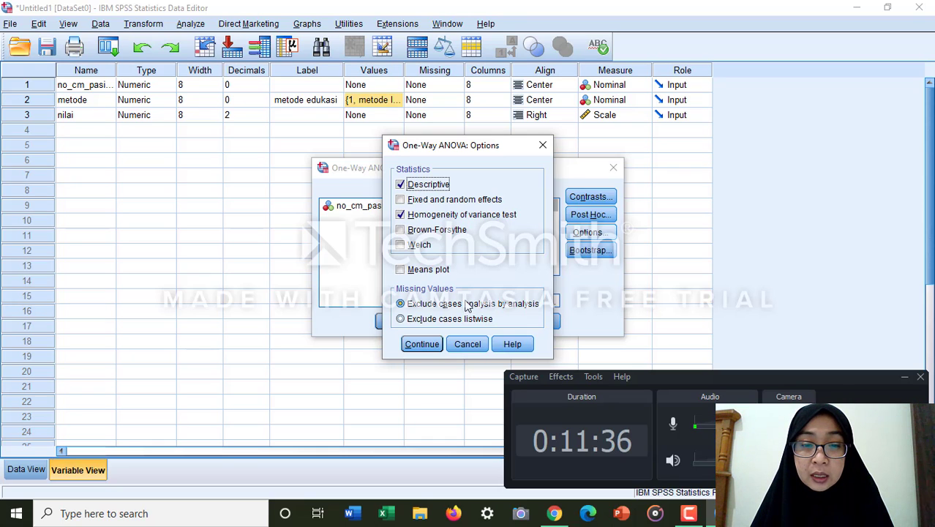
left_click(423, 346)
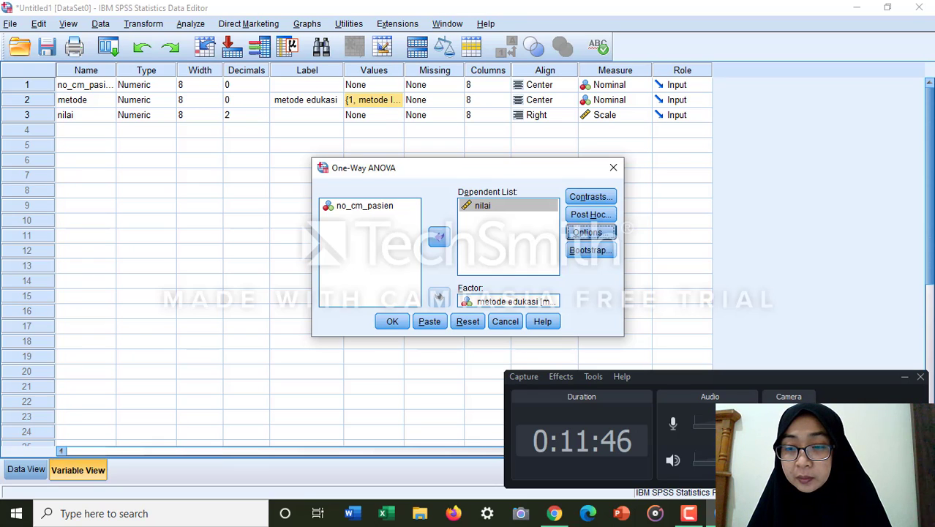
left_click(905, 377)
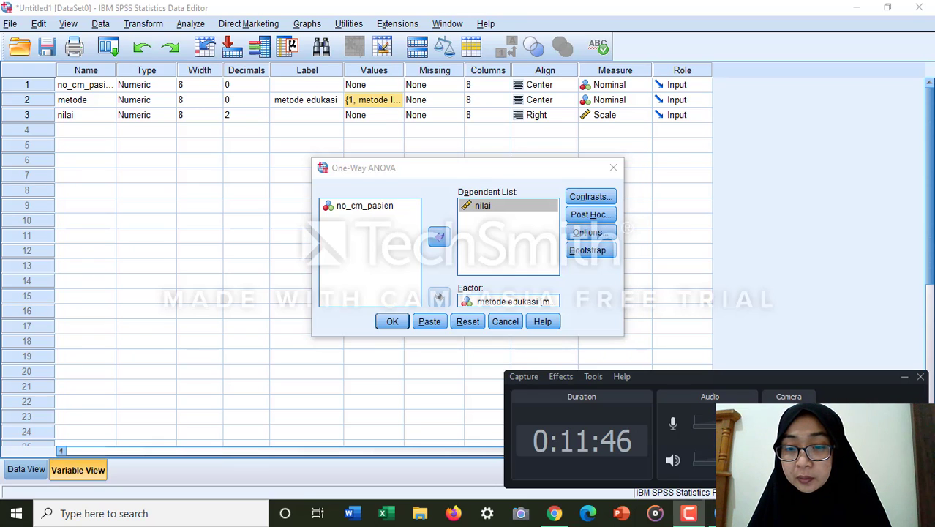
left_click(689, 514)
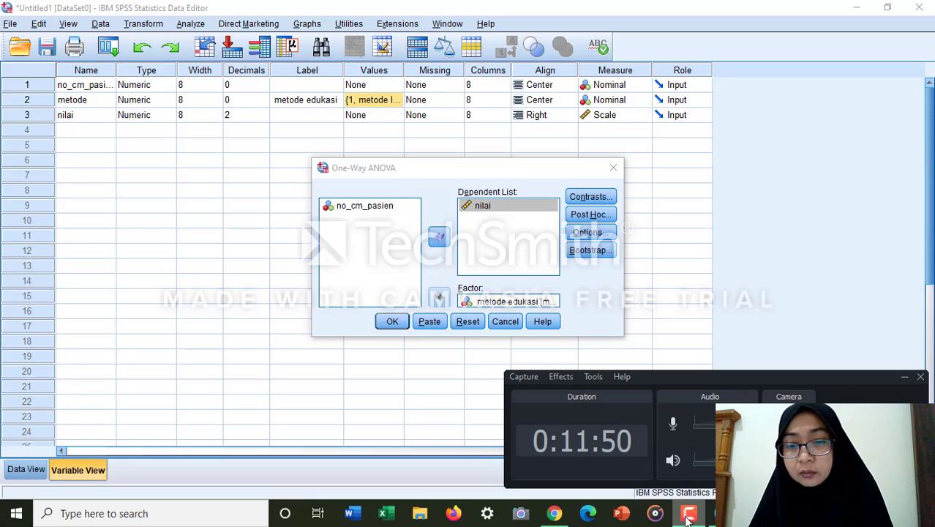
left_click(589, 233)
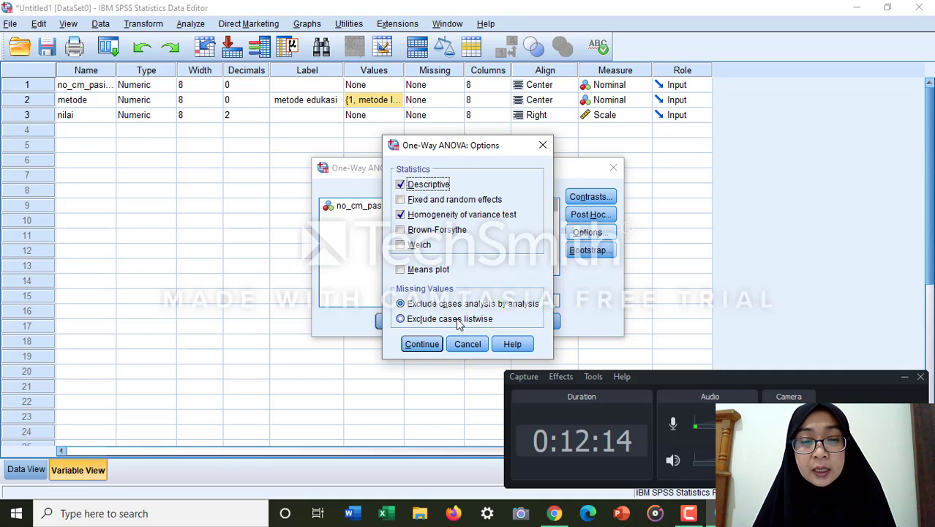
left_click(422, 344)
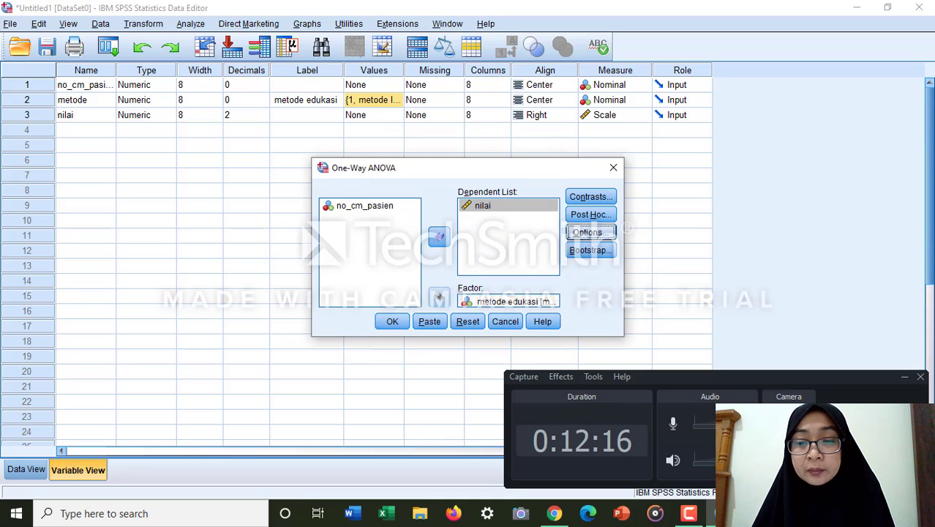
Step: Accept Bonferroni and Games-Howell post hoc comparisons at a 0.05 significance level and run the One-Way ANOVA
left_click(688, 516)
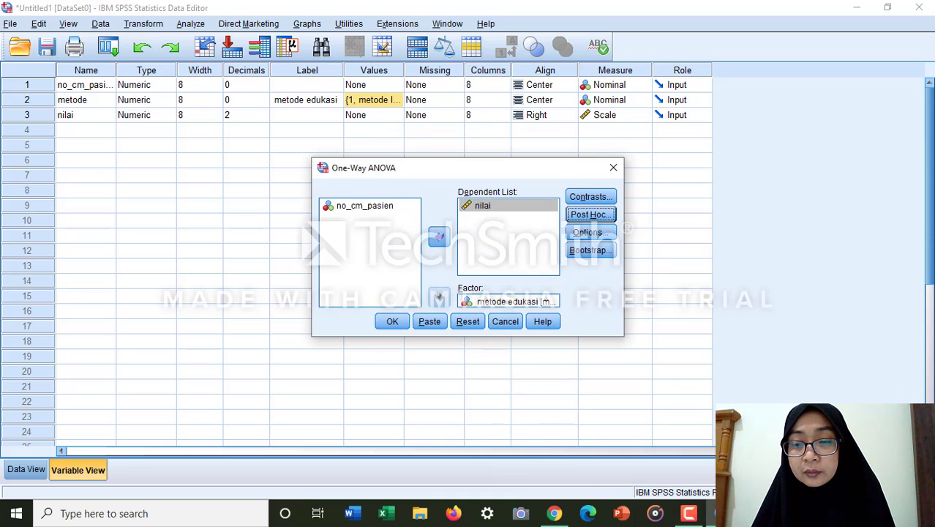
left_click(686, 515)
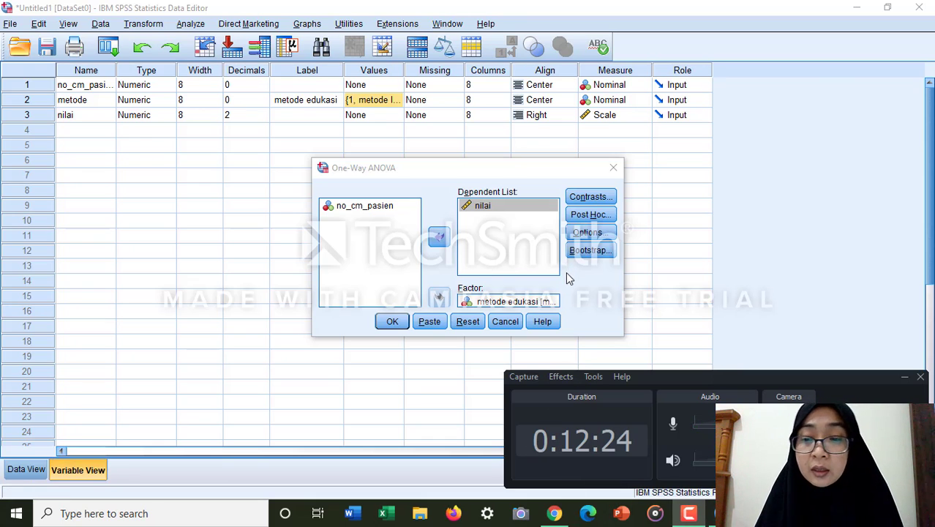
left_click(594, 214)
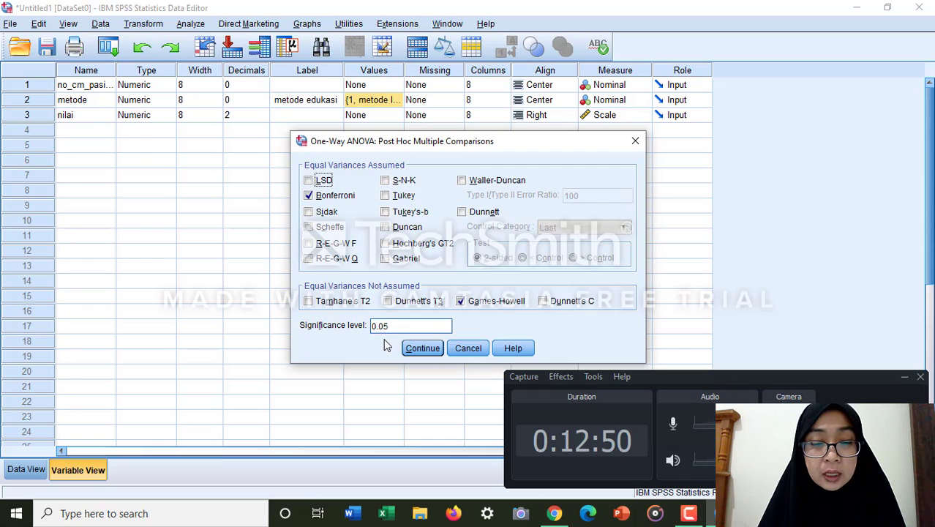
left_click(424, 351)
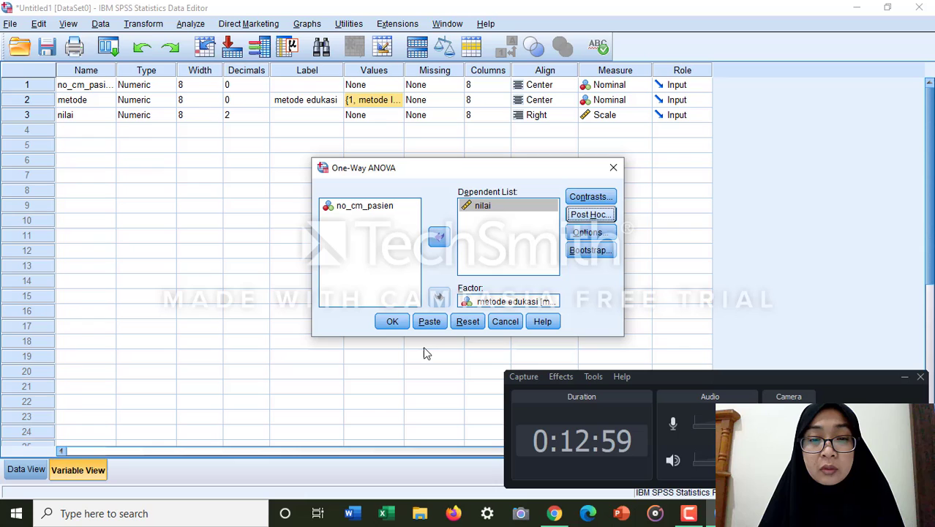
left_click(393, 322)
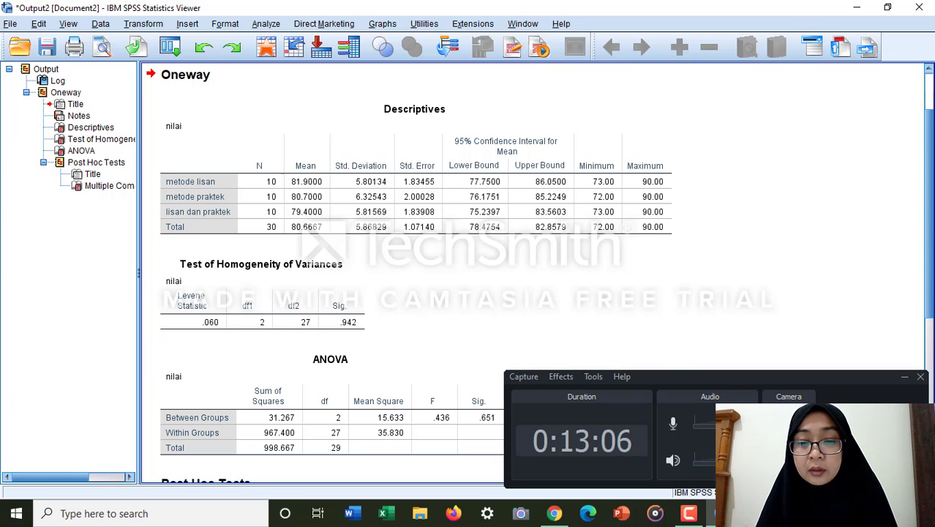
Step: Examine the Descriptives table of nilai by education method, activating the table and closing its Pivoting Trays
left_click(904, 377)
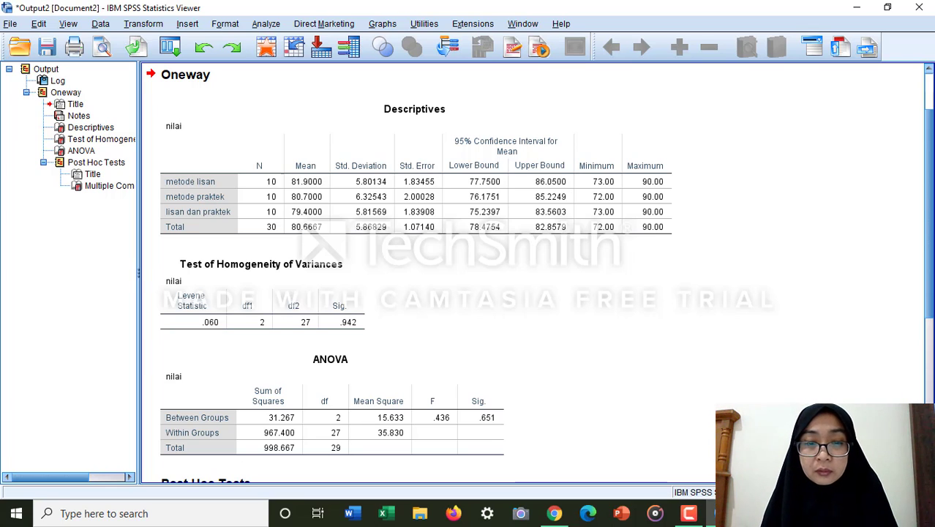
left_click(688, 513)
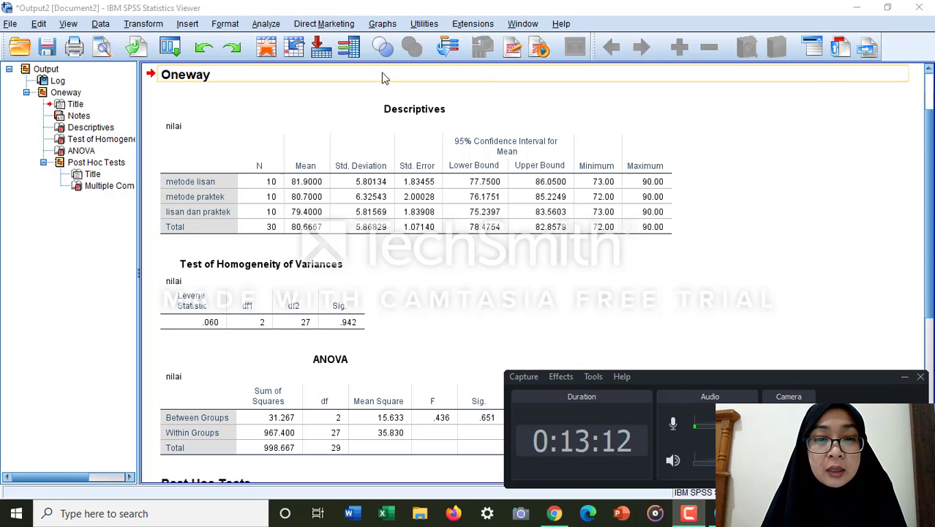
left_click(299, 165)
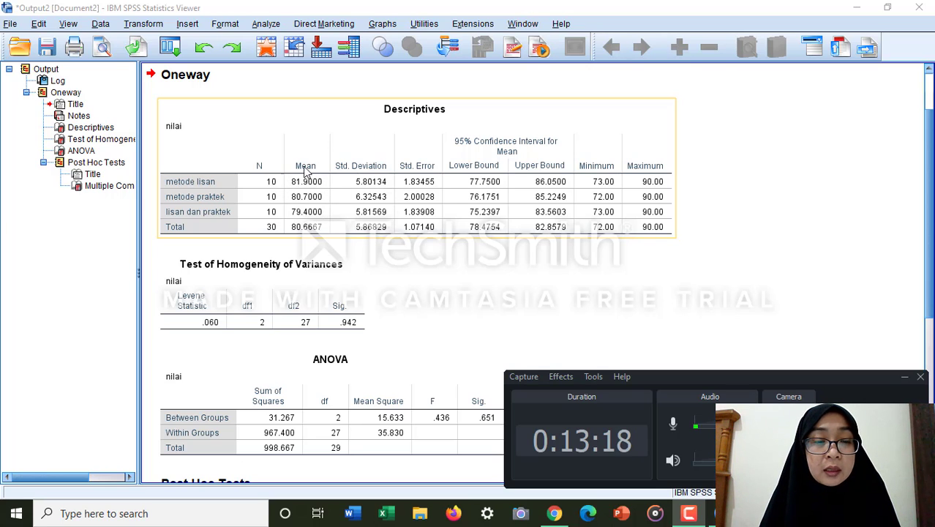
left_click(283, 220)
double_click(378, 218)
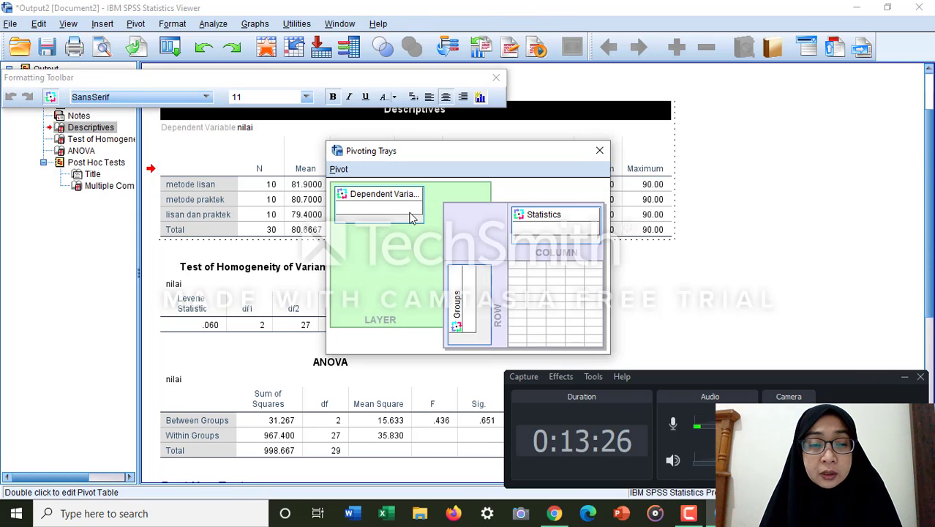
left_click(599, 150)
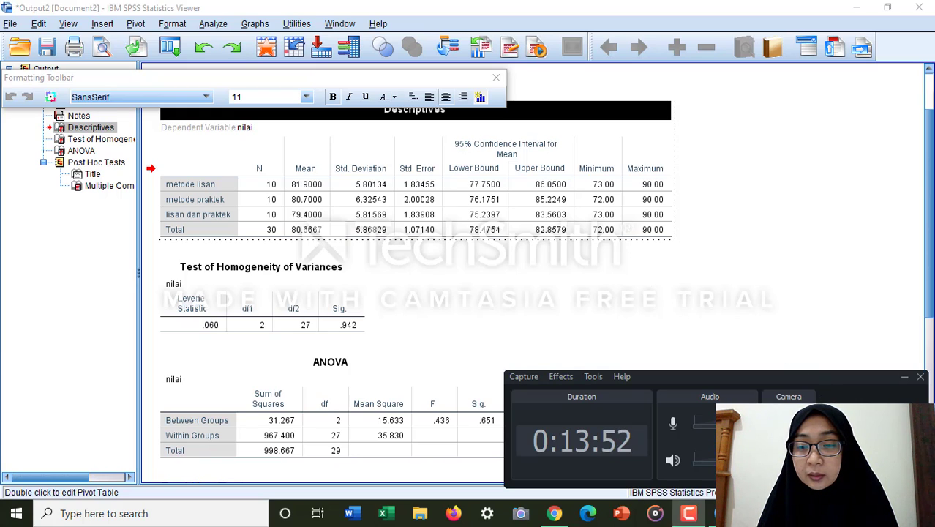
left_click(692, 515)
left_click(697, 518)
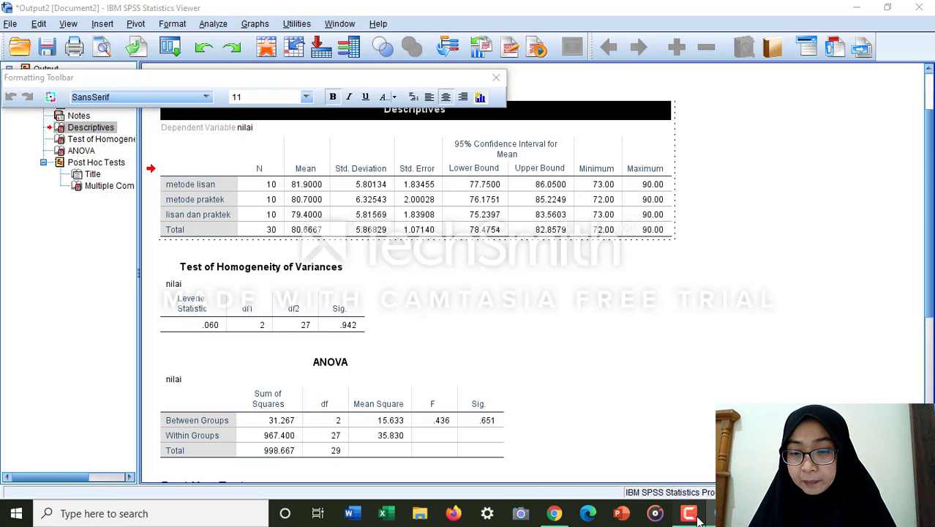
left_click_drag(696, 516, 544, 455)
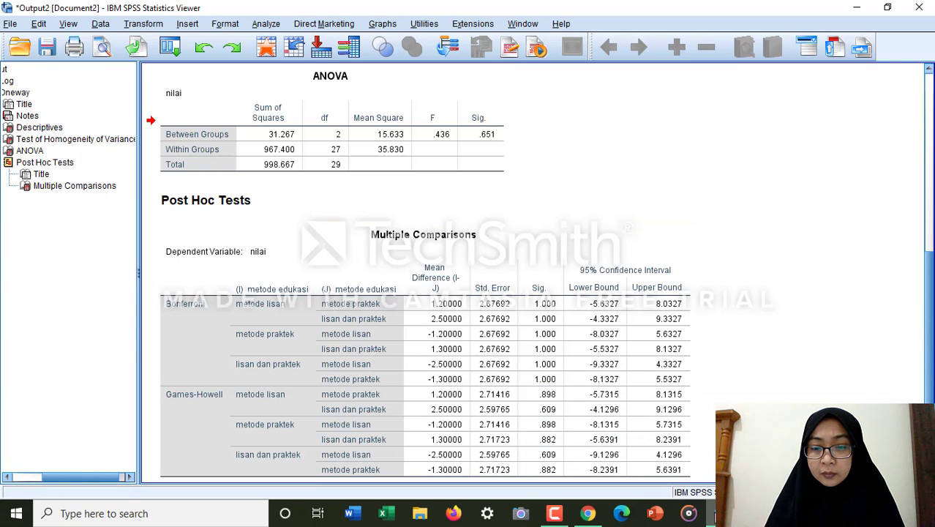
mouse_move(716, 513)
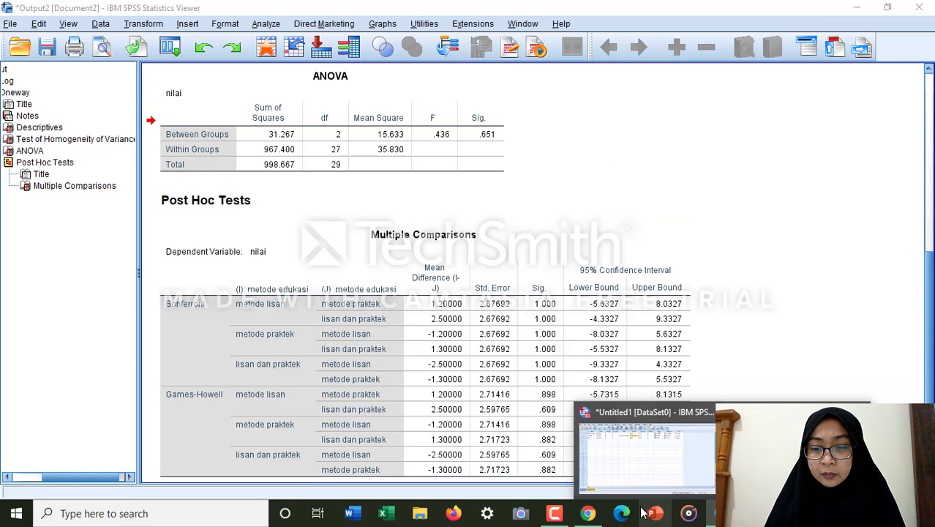
left_click(554, 515)
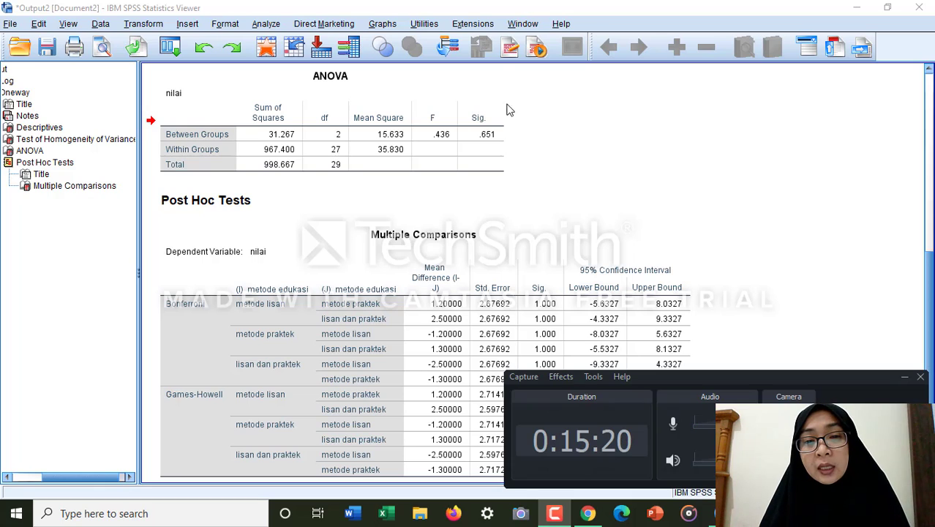
Step: Examine the significance value in the ANOVA table and the post hoc Multiple Comparisons below it
left_click(480, 110)
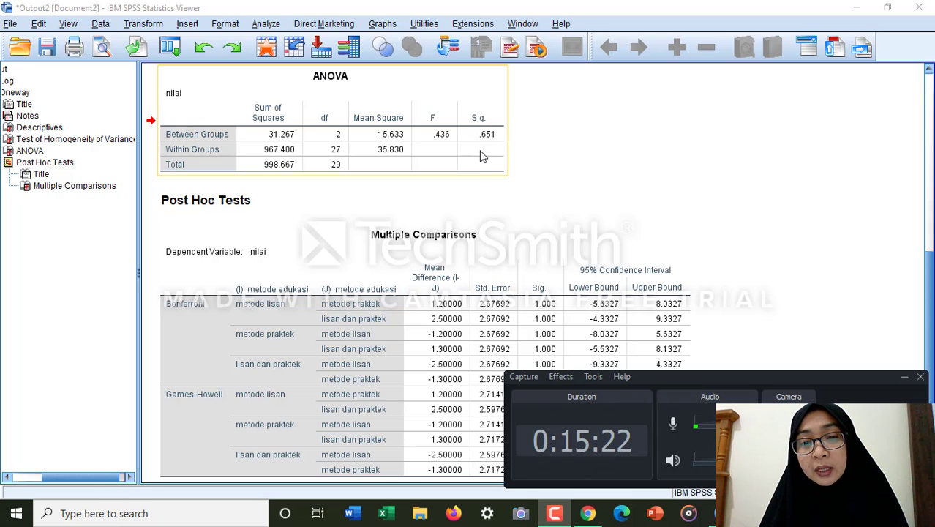
left_click(534, 159)
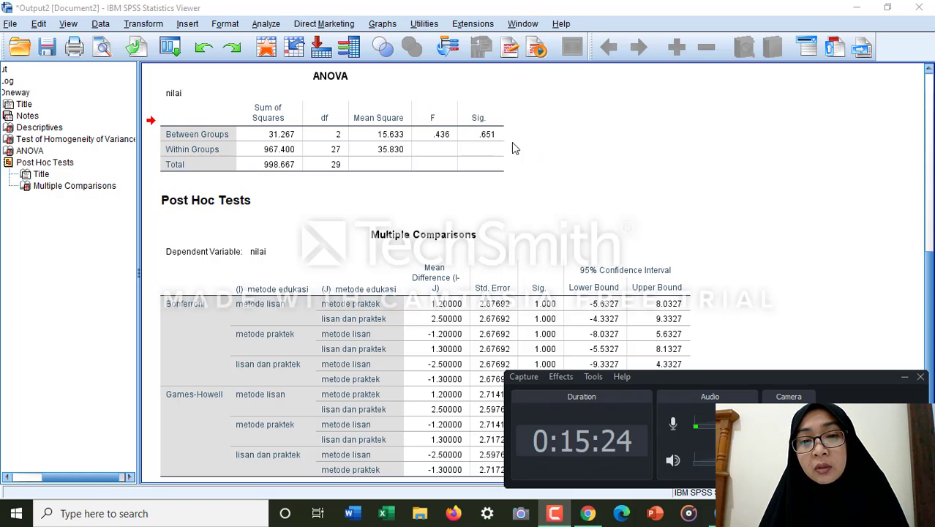
left_click(531, 202)
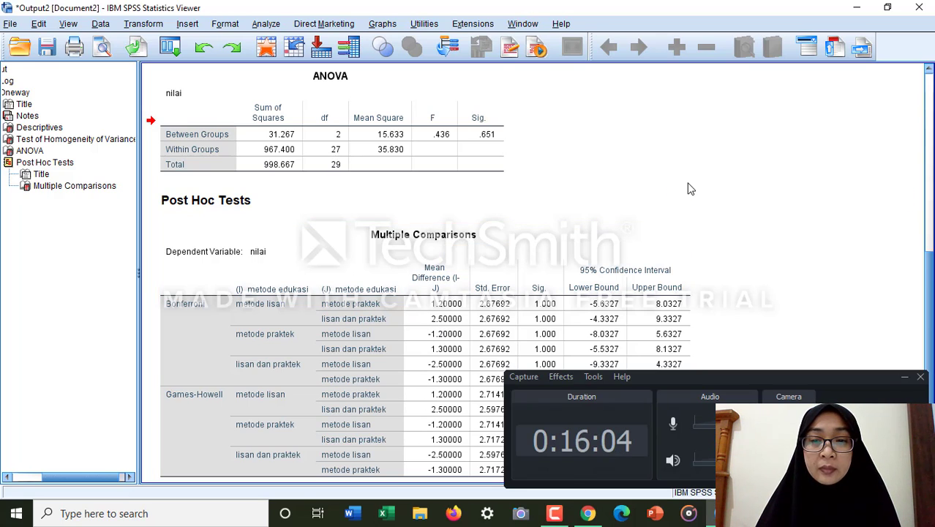
left_click(886, 439)
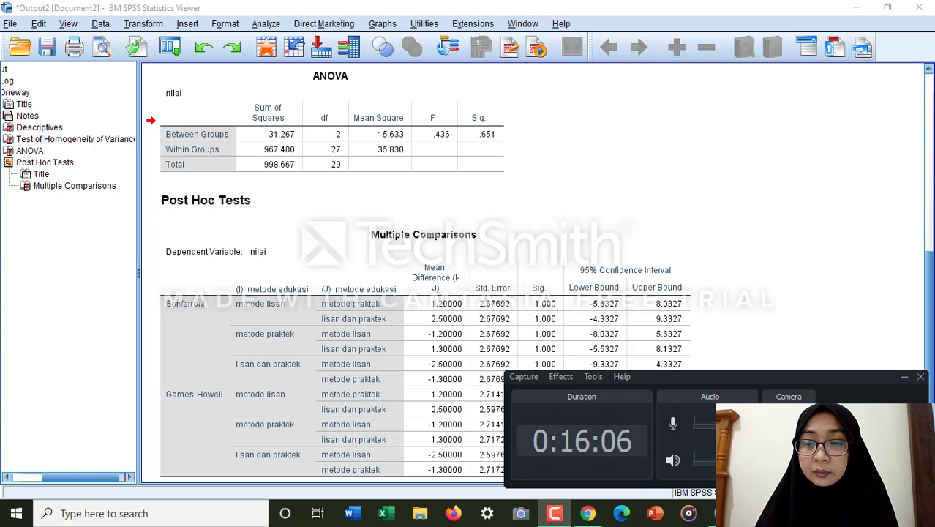
left_click(557, 515)
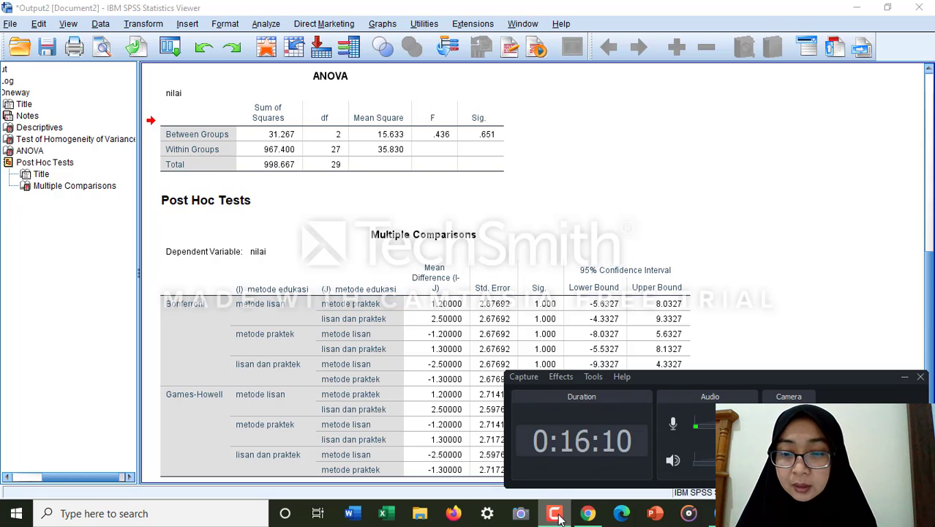